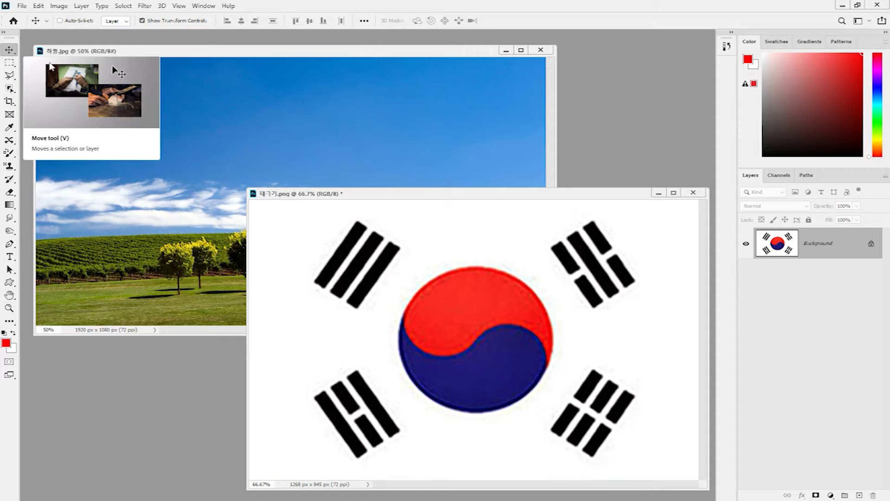
Copy the Korean flag from its own document into the sky picture and scale it to 64%, centred over the sky.
{"action": "left_click_drag", "start_coordinate": [496, 309], "coordinate": [321, 173]}
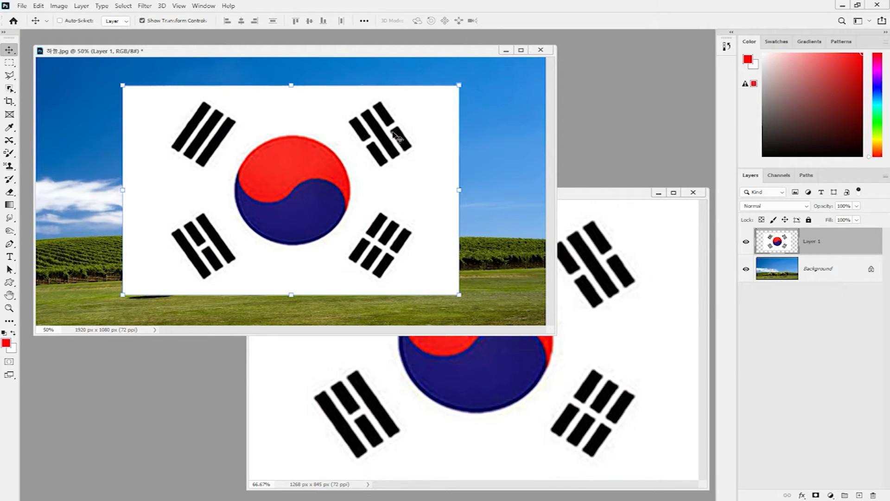
{"action": "left_click_drag", "start_coordinate": [460, 84], "coordinate": [338, 158]}
{"action": "left_click_drag", "start_coordinate": [291, 219], "coordinate": [355, 173]}
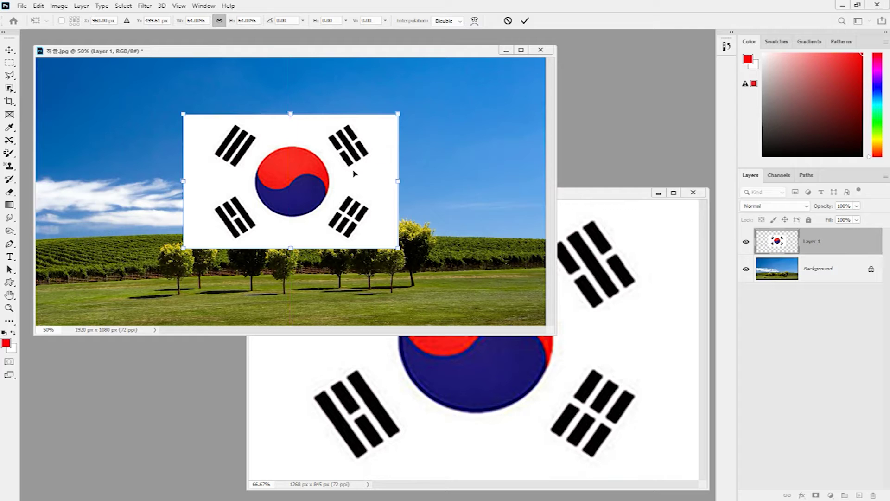
{"action": "key", "text": "Return"}
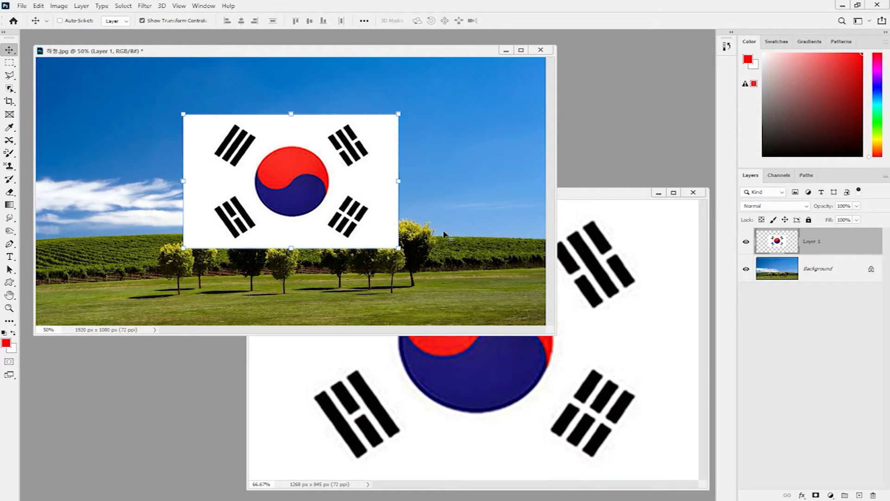
Close the 태극기.png document without saving its changes.
{"action": "left_click", "coordinate": [693, 195]}
{"action": "left_click", "coordinate": [694, 194]}
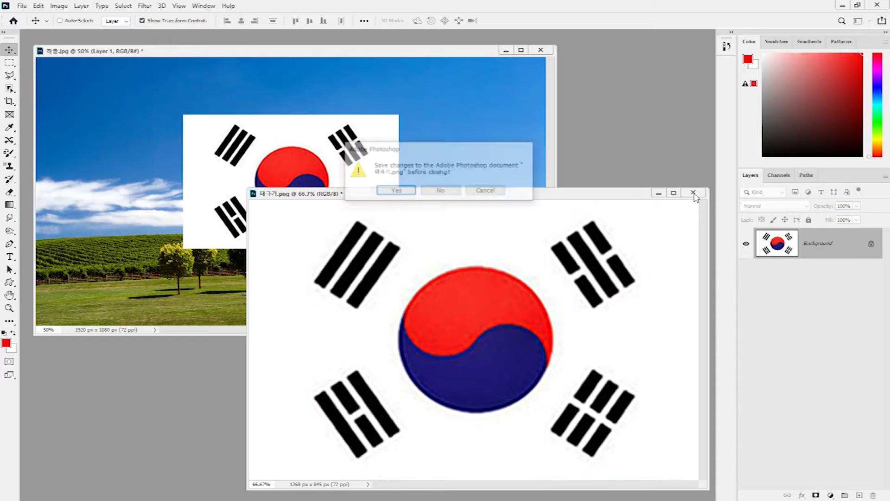
{"action": "left_click", "coordinate": [443, 191]}
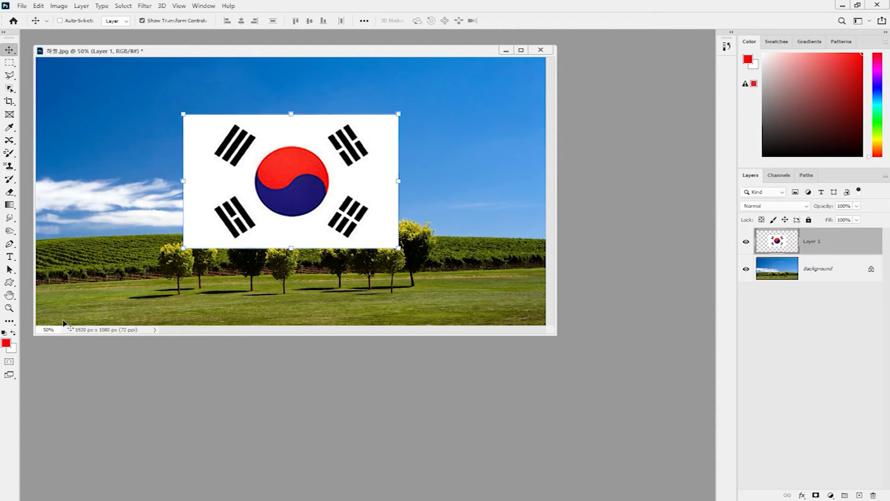
Rename the flag layer as 태극기.
{"action": "double_click", "coordinate": [9, 296]}
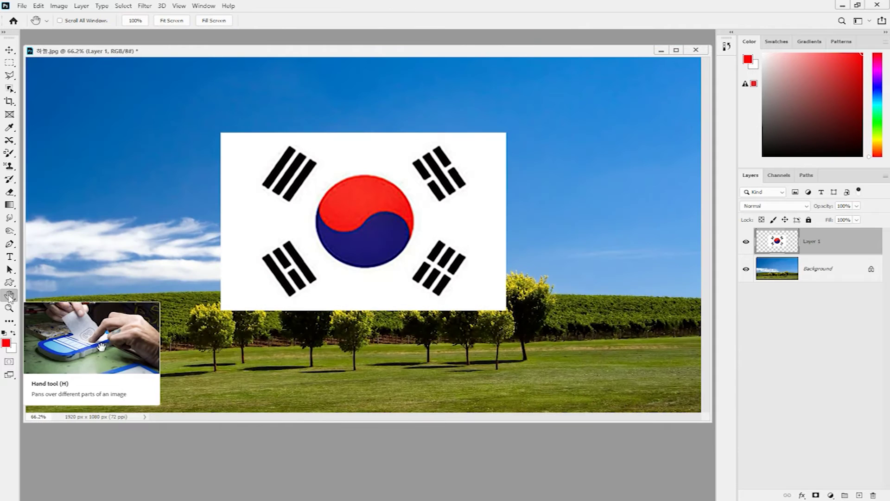
{"action": "key", "text": "v"}
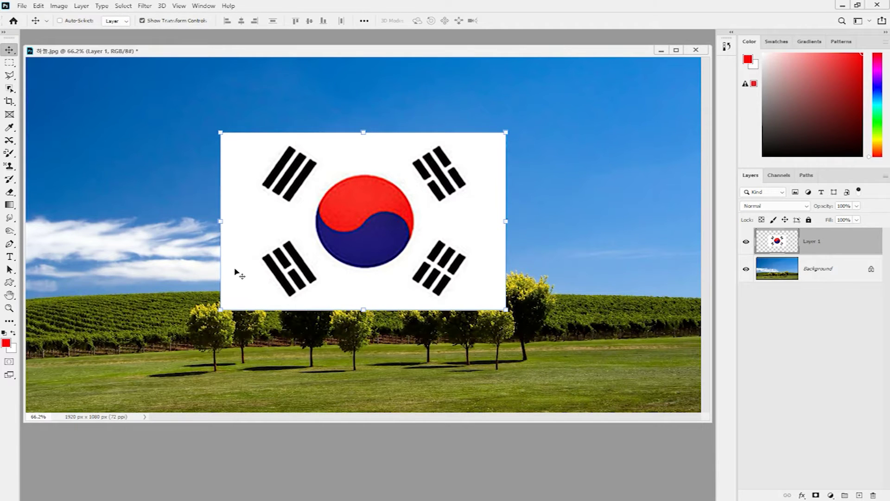
{"action": "double_click", "coordinate": [813, 242]}
{"action": "type", "text": "ㅌㅐ극ㄱㅣ"}
{"action": "key", "text": "Return"}
Warp the flag layer with the Flag preset and a bend of -15.6%.
{"action": "left_click", "coordinate": [39, 6]}
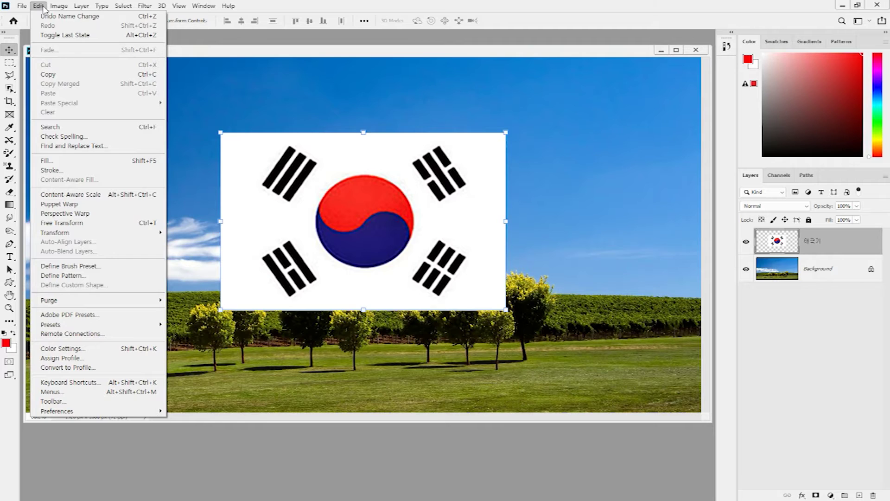
{"action": "mouse_move", "coordinate": [71, 236]}
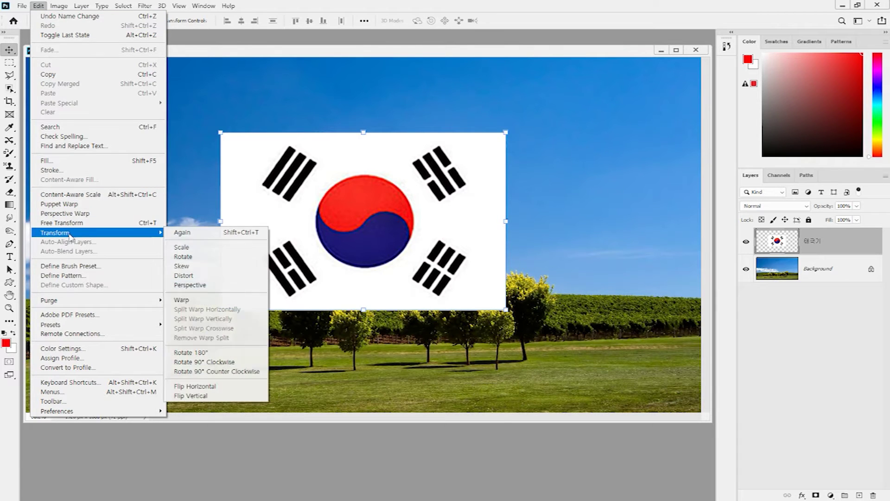
{"action": "left_click", "coordinate": [212, 304]}
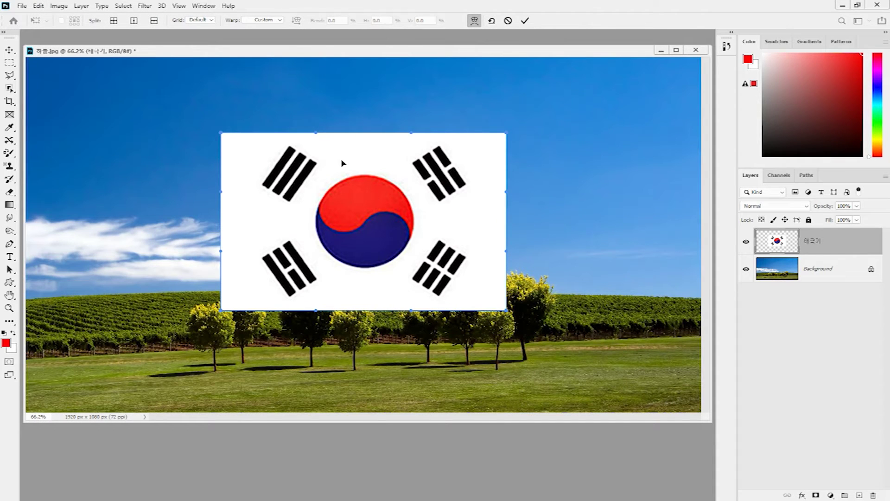
{"action": "left_click", "coordinate": [280, 21]}
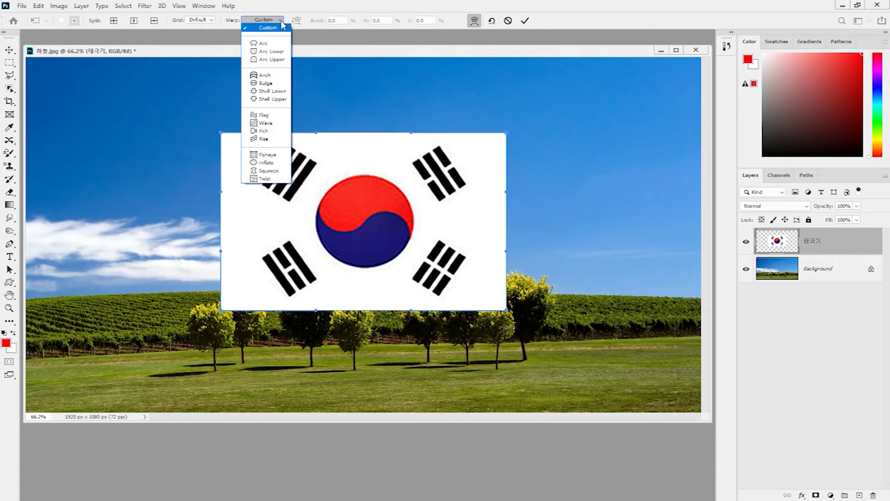
{"action": "left_click", "coordinate": [277, 117]}
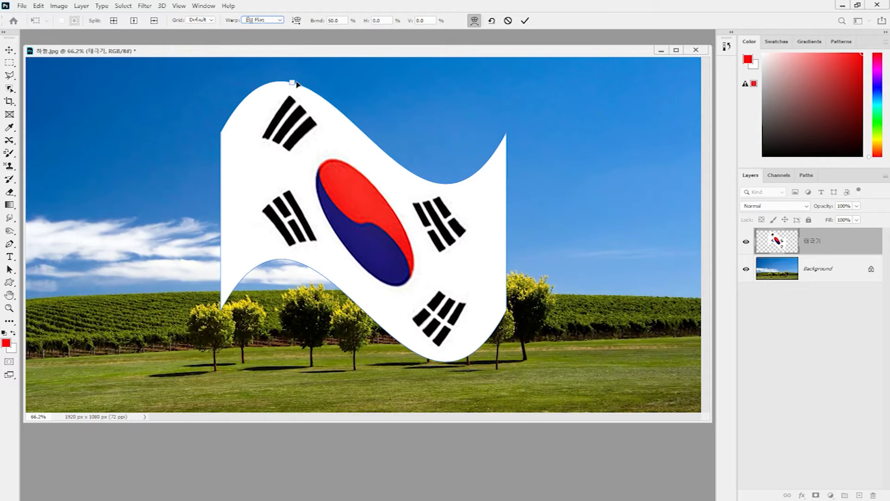
{"action": "left_click_drag", "start_coordinate": [293, 83], "coordinate": [299, 150]}
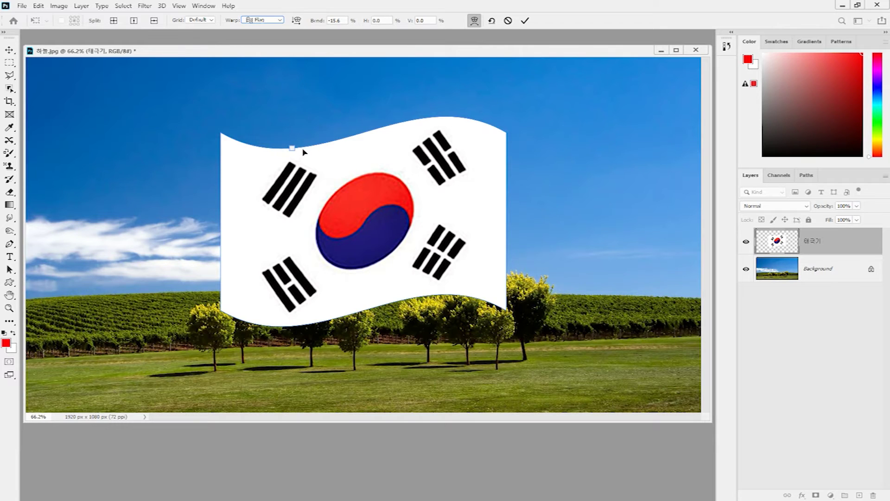
{"action": "key", "text": "Return"}
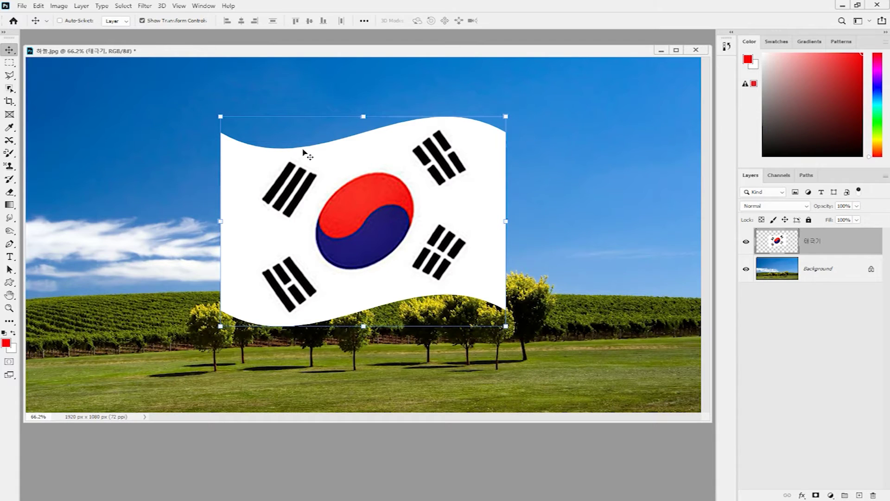
Warp the flag freely, pulling its upper-right corner inward and bulging the left part of its lower edge downward.
{"action": "left_click", "coordinate": [39, 6]}
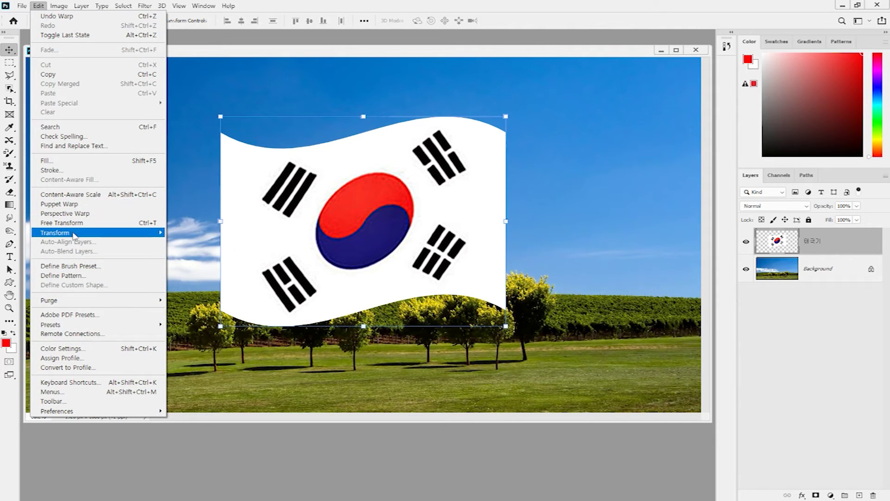
{"action": "mouse_move", "coordinate": [74, 234]}
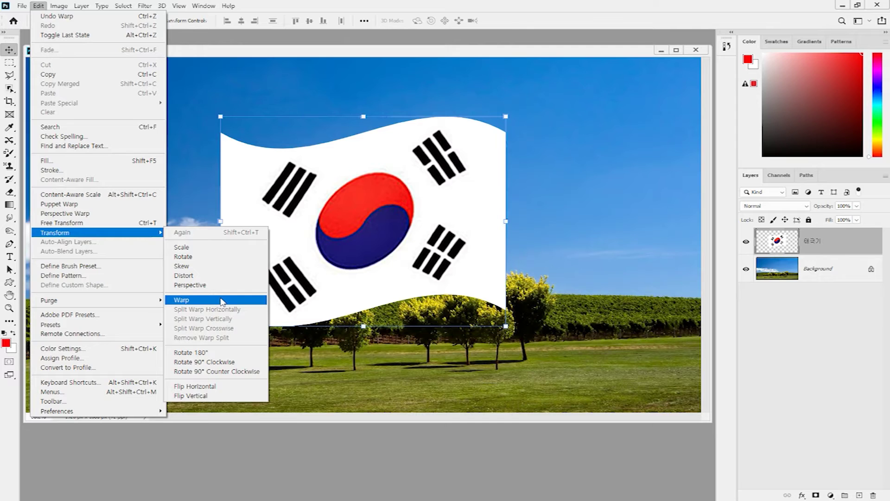
{"action": "left_click", "coordinate": [222, 301]}
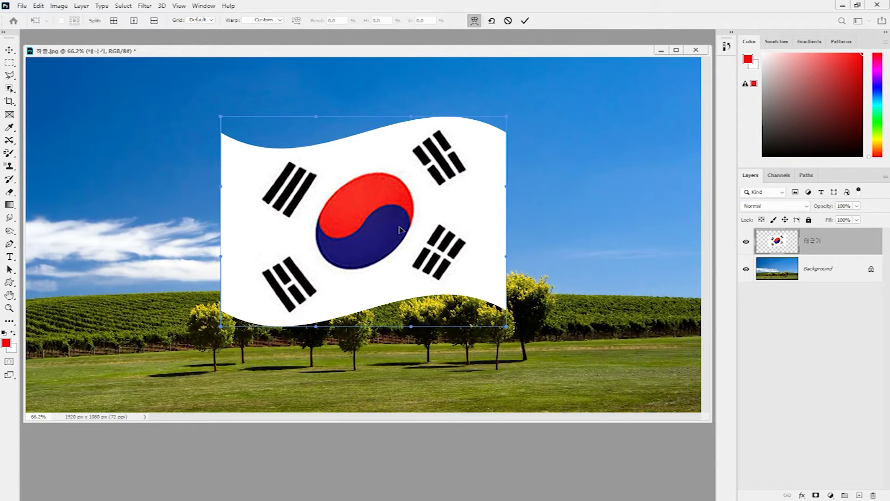
{"action": "mouse_move", "coordinate": [434, 160]}
{"action": "left_mouse_down"}
{"action": "mouse_move", "coordinate": [393, 162]}
{"action": "mouse_move", "coordinate": [442, 158]}
{"action": "left_mouse_up"}
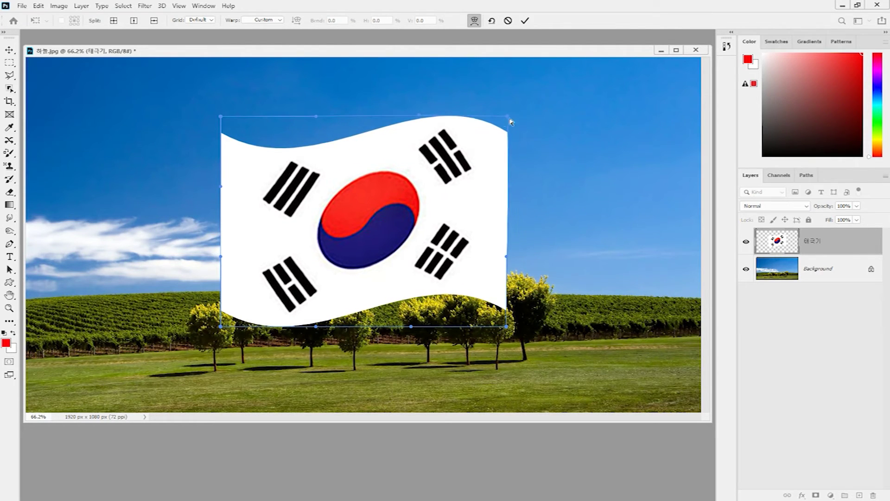
{"action": "left_click_drag", "start_coordinate": [509, 119], "coordinate": [477, 149]}
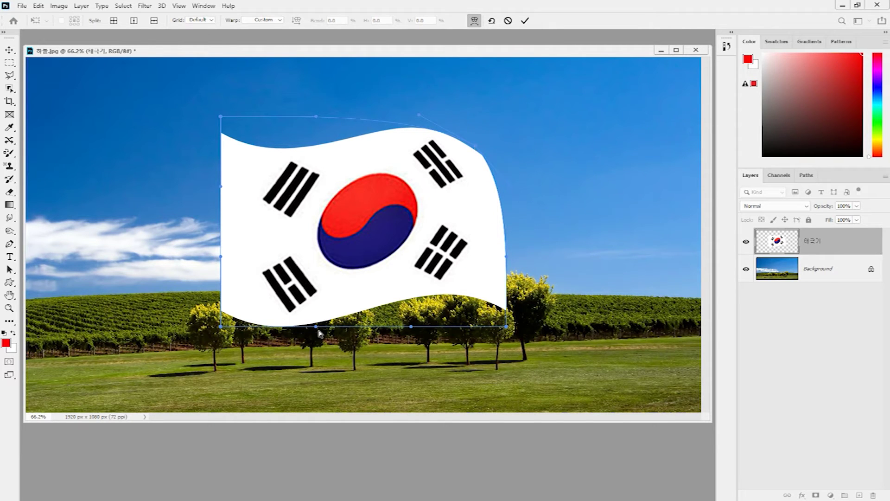
{"action": "left_click_drag", "start_coordinate": [316, 328], "coordinate": [300, 359]}
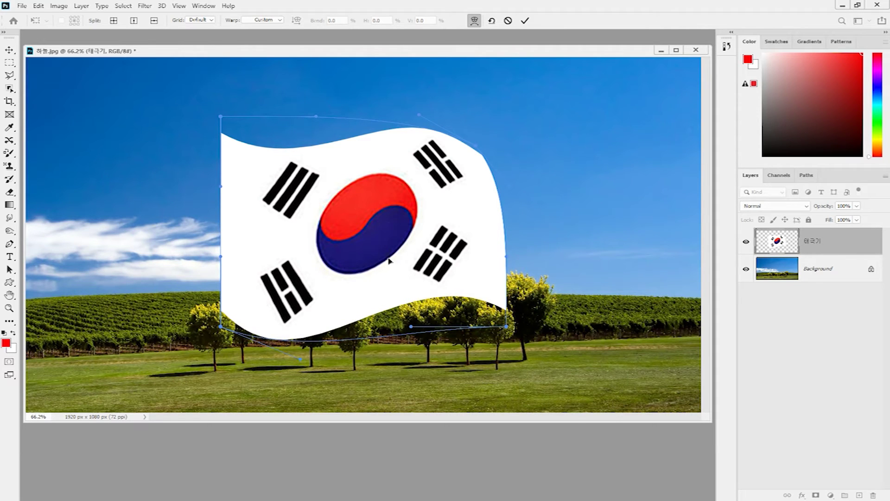
Arch the right part of the flag's lower edge, pull in its lower-right corner, curve the left edge inward and apply the warp.
{"action": "left_click_drag", "start_coordinate": [402, 265], "coordinate": [406, 249]}
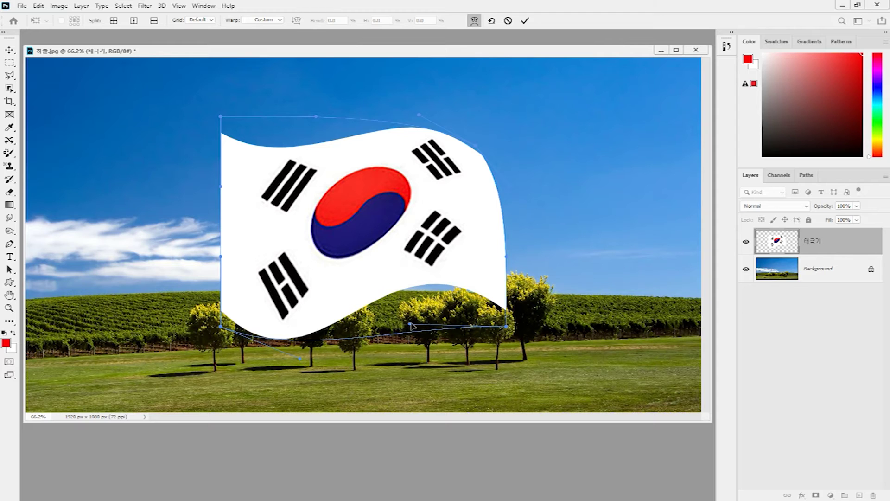
{"action": "left_click_drag", "start_coordinate": [409, 324], "coordinate": [416, 295]}
{"action": "left_click_drag", "start_coordinate": [506, 328], "coordinate": [466, 341]}
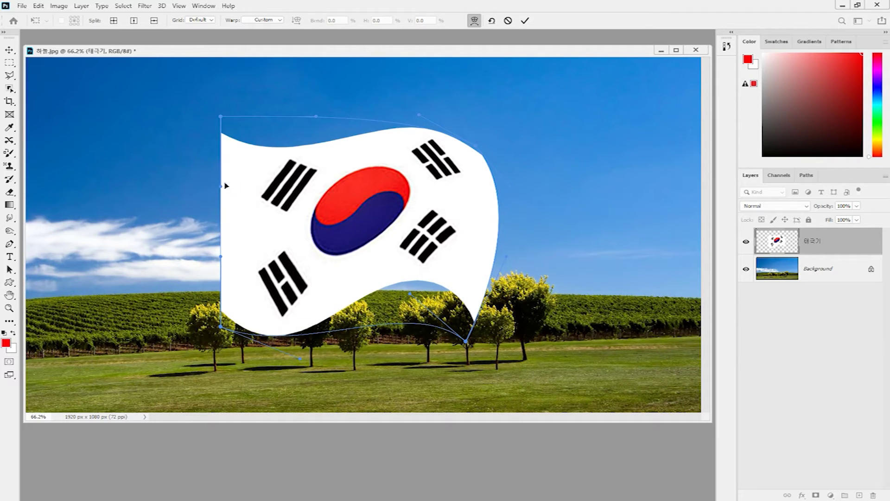
{"action": "left_click_drag", "start_coordinate": [222, 188], "coordinate": [236, 187]}
{"action": "left_click_drag", "start_coordinate": [221, 257], "coordinate": [241, 256]}
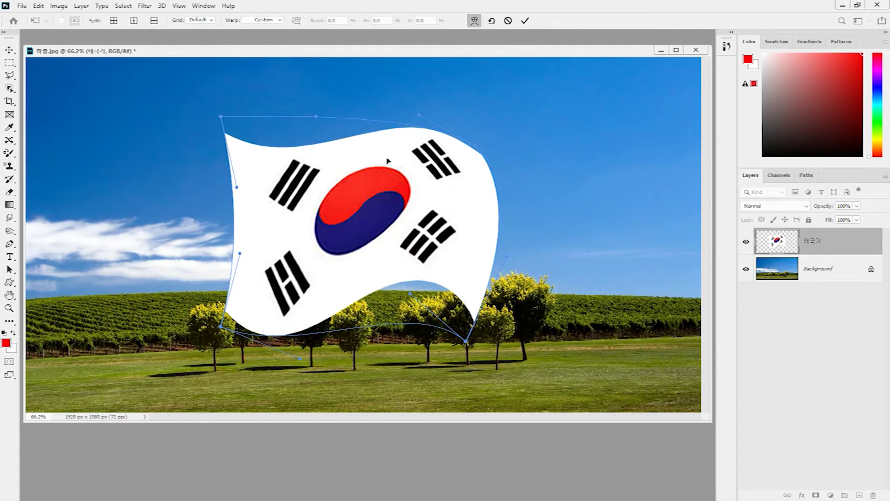
{"action": "left_click_drag", "start_coordinate": [406, 195], "coordinate": [403, 191]}
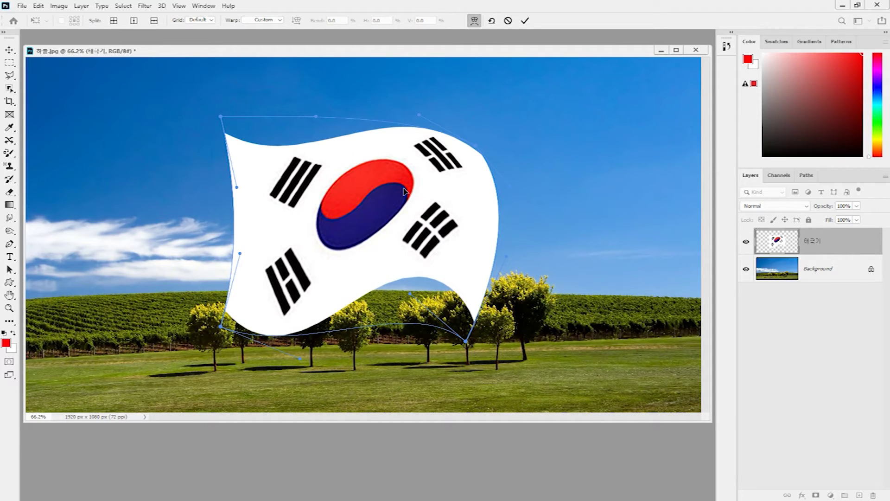
{"action": "key", "text": "Return"}
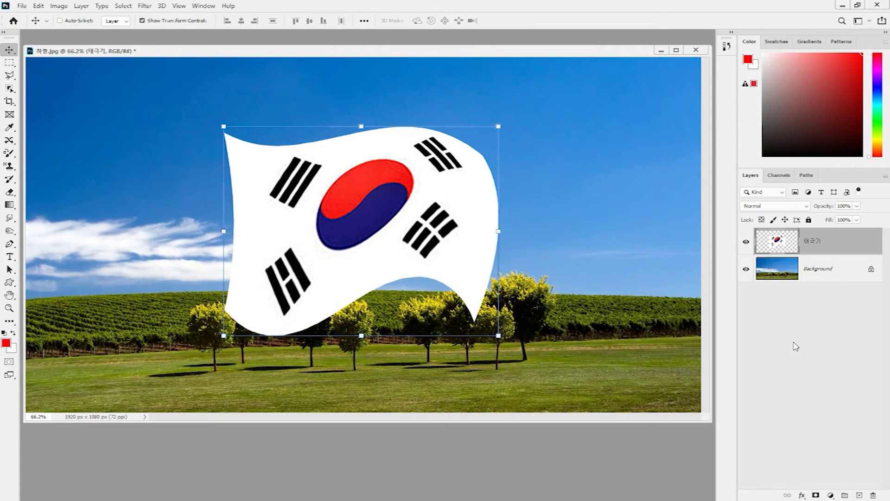
Add a new layer above the flag layer and name it 그림자.
{"action": "left_click", "coordinate": [859, 495]}
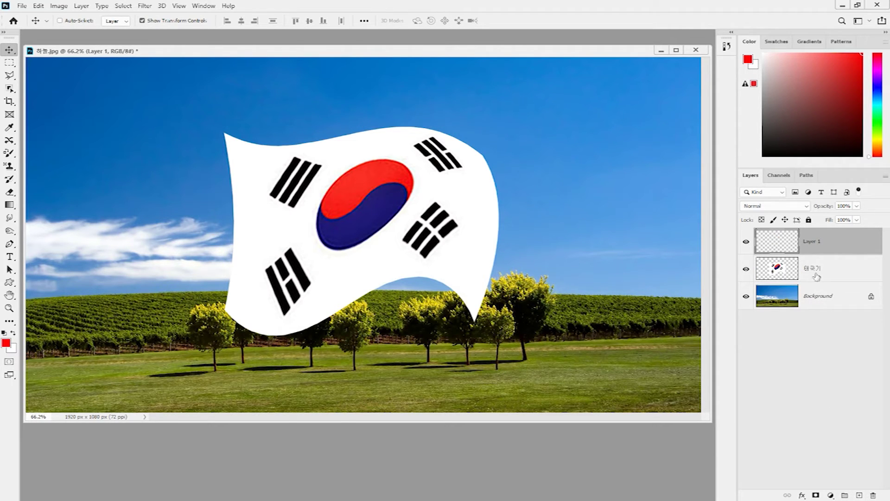
{"action": "double_click", "coordinate": [812, 242]}
{"action": "type", "text": "ㅌ"}
{"action": "type", "text": "림자"}
{"action": "key", "text": "Return"}
Set the foreground colour to the light grey-blue c2d3de.
{"action": "left_click", "coordinate": [6, 342]}
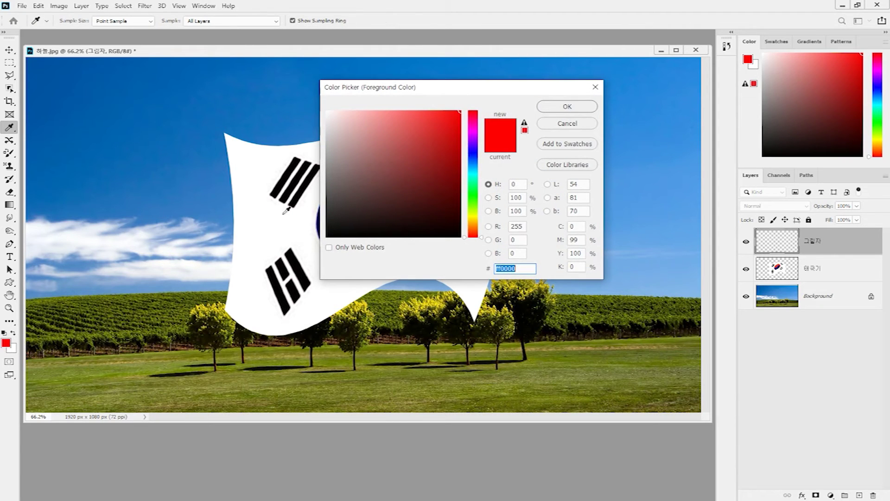
{"action": "left_click", "coordinate": [473, 166]}
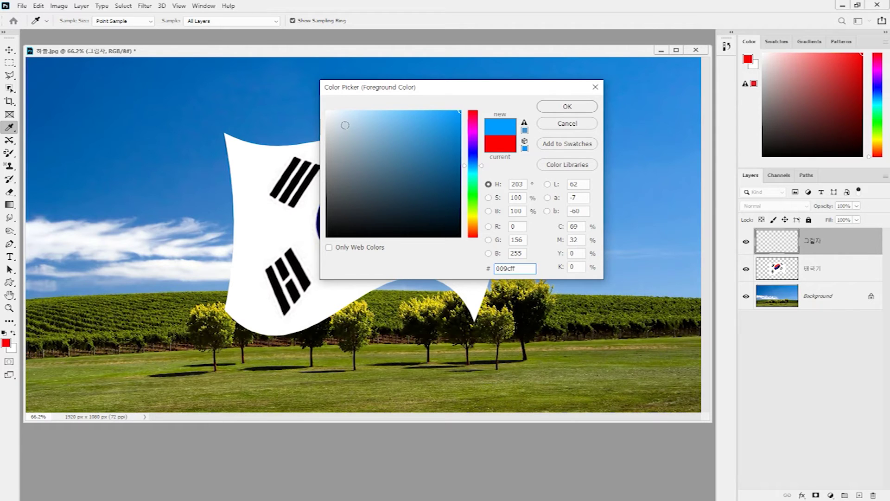
{"action": "left_click", "coordinate": [342, 127]}
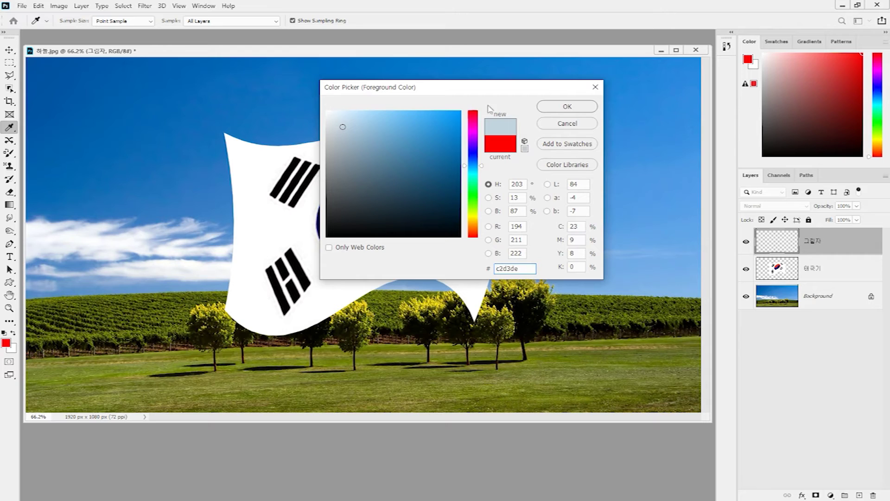
{"action": "left_click", "coordinate": [551, 108]}
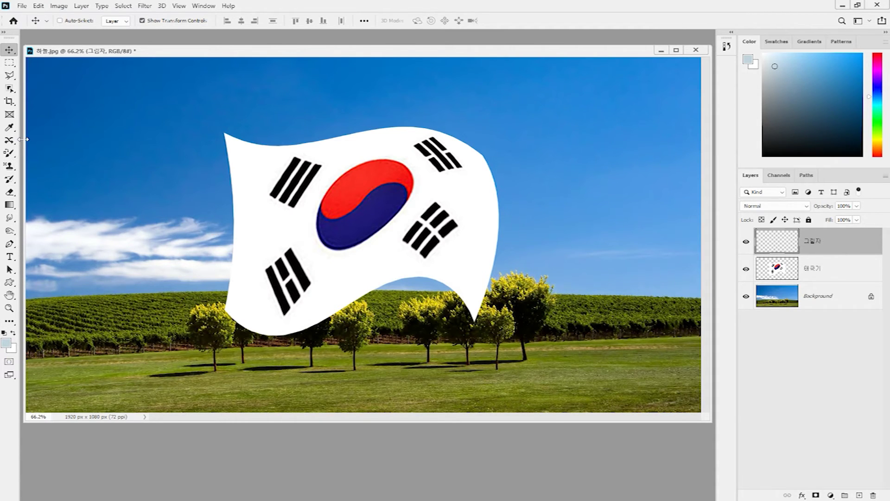
Set up the Brush tool as a soft round brush with 0% hardness and a size of 125 px.
{"action": "left_click_drag", "start_coordinate": [9, 153], "coordinate": [54, 156]}
{"action": "left_click", "coordinate": [54, 154]}
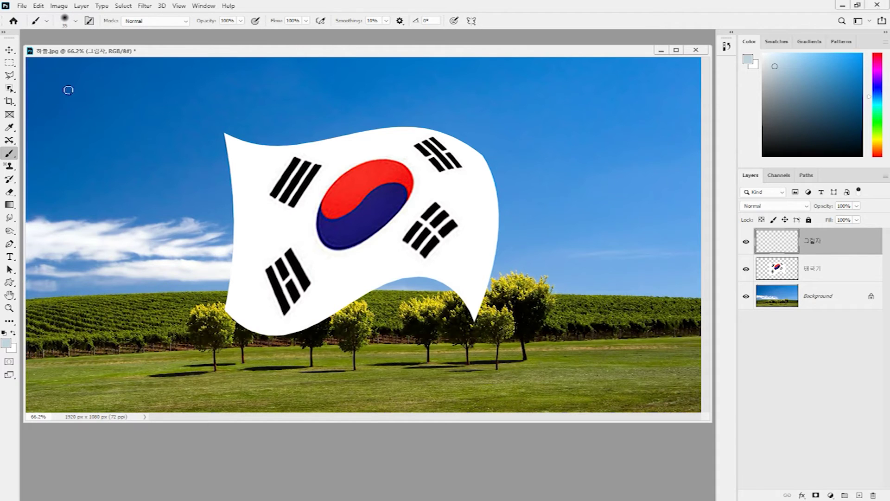
{"action": "left_click", "coordinate": [75, 22]}
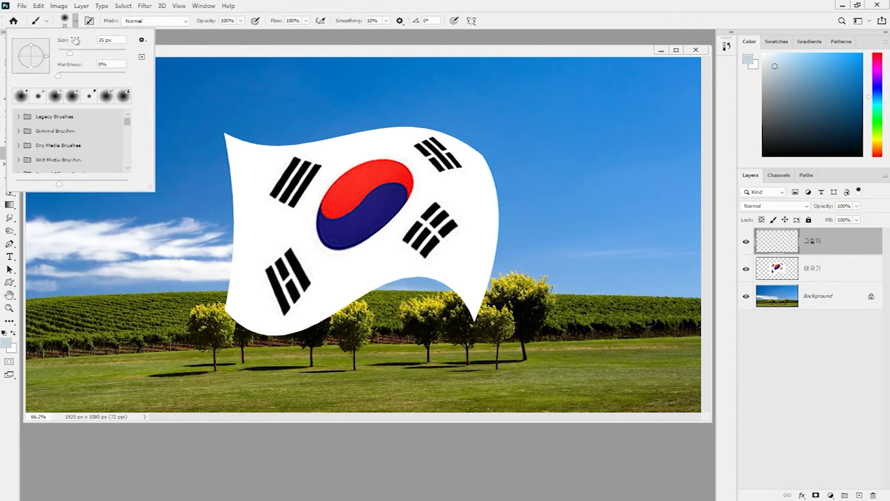
{"action": "left_click", "coordinate": [59, 77]}
{"action": "left_click", "coordinate": [263, 56]}
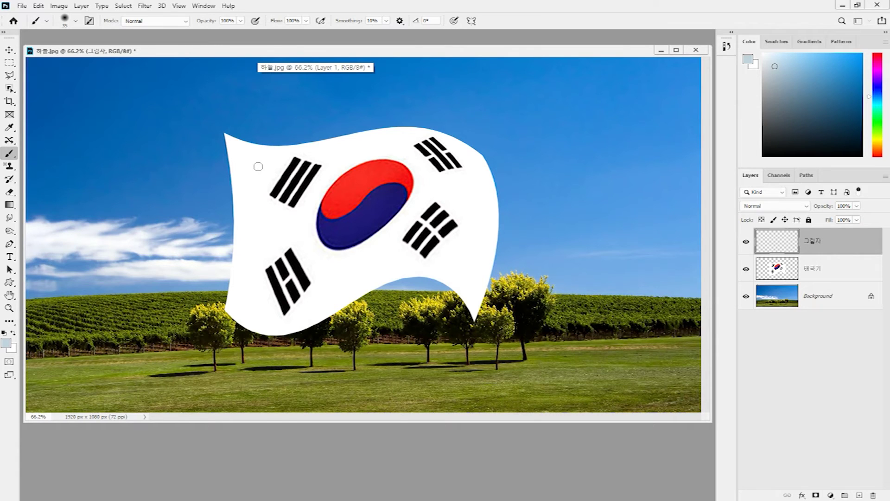
{"action": "key", "text": "bracketright"}
{"action": "key", "text": "bracketright"}
{"action": "key", "text": "bracketright"}
{"action": "key", "text": "bracketright"}
{"action": "key", "text": "bracketright"}
{"action": "key", "text": "bracketright"}
{"action": "key", "text": "bracketright"}
{"action": "key", "text": "bracketright"}
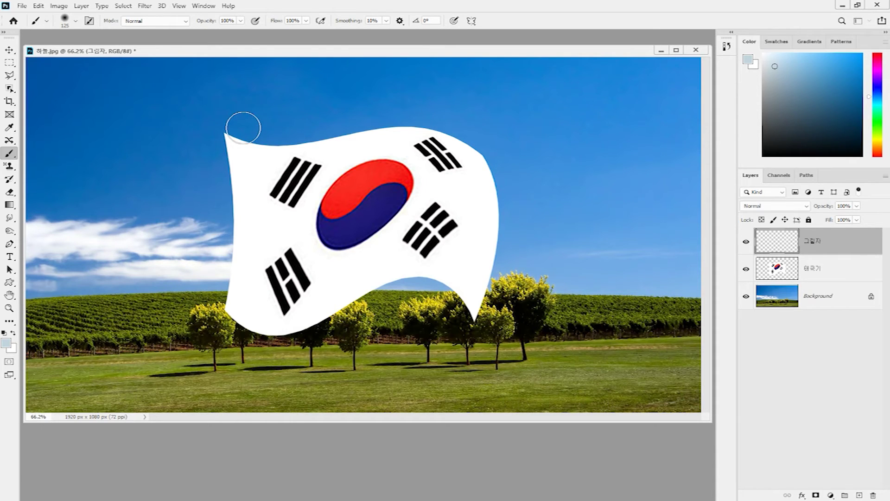
Paint broad grey-blue shadow strokes on the 그림자 layer over the flag's left-centre folds, right side and upper edge.
{"action": "mouse_move", "coordinate": [241, 129]}
{"action": "left_mouse_down"}
{"action": "mouse_move", "coordinate": [267, 253]}
{"action": "mouse_move", "coordinate": [287, 180]}
{"action": "mouse_move", "coordinate": [285, 132]}
{"action": "mouse_move", "coordinate": [260, 137]}
{"action": "mouse_move", "coordinate": [297, 125]}
{"action": "mouse_move", "coordinate": [274, 162]}
{"action": "mouse_move", "coordinate": [298, 121]}
{"action": "mouse_move", "coordinate": [294, 228]}
{"action": "mouse_move", "coordinate": [276, 280]}
{"action": "left_mouse_up"}
{"action": "mouse_move", "coordinate": [400, 299]}
{"action": "left_mouse_down"}
{"action": "mouse_move", "coordinate": [429, 288]}
{"action": "mouse_move", "coordinate": [510, 217]}
{"action": "mouse_move", "coordinate": [442, 306]}
{"action": "mouse_move", "coordinate": [482, 316]}
{"action": "mouse_move", "coordinate": [459, 325]}
{"action": "mouse_move", "coordinate": [519, 213]}
{"action": "left_mouse_up"}
{"action": "mouse_move", "coordinate": [357, 181]}
{"action": "left_mouse_down"}
{"action": "mouse_move", "coordinate": [291, 255]}
{"action": "mouse_move", "coordinate": [308, 274]}
{"action": "mouse_move", "coordinate": [399, 324]}
{"action": "left_mouse_up"}
{"action": "left_click_drag", "start_coordinate": [288, 135], "coordinate": [334, 116]}
{"action": "mouse_move", "coordinate": [431, 120]}
{"action": "left_mouse_down"}
{"action": "mouse_move", "coordinate": [478, 153]}
{"action": "mouse_move", "coordinate": [507, 194]}
{"action": "mouse_move", "coordinate": [496, 167]}
{"action": "left_mouse_up"}
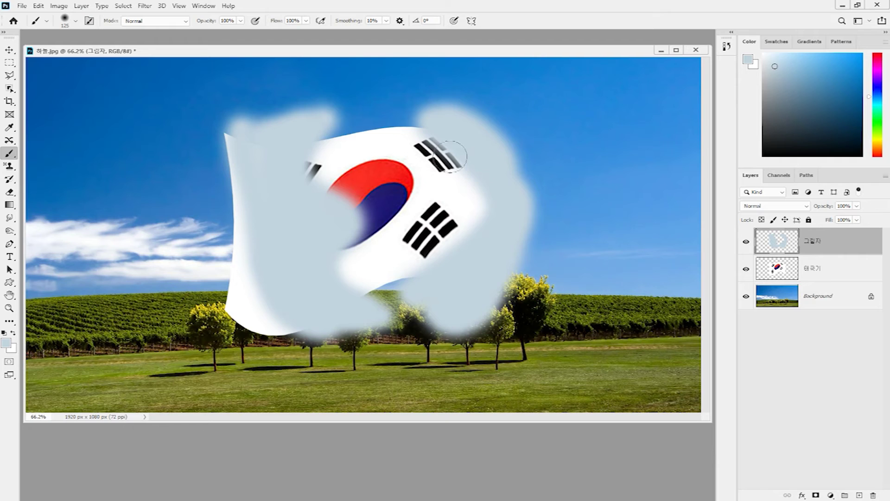
Soften the shadow strokes on the 그림자 layer with a Gaussian Blur of 29.1 pixels radius.
{"action": "left_click", "coordinate": [145, 6]}
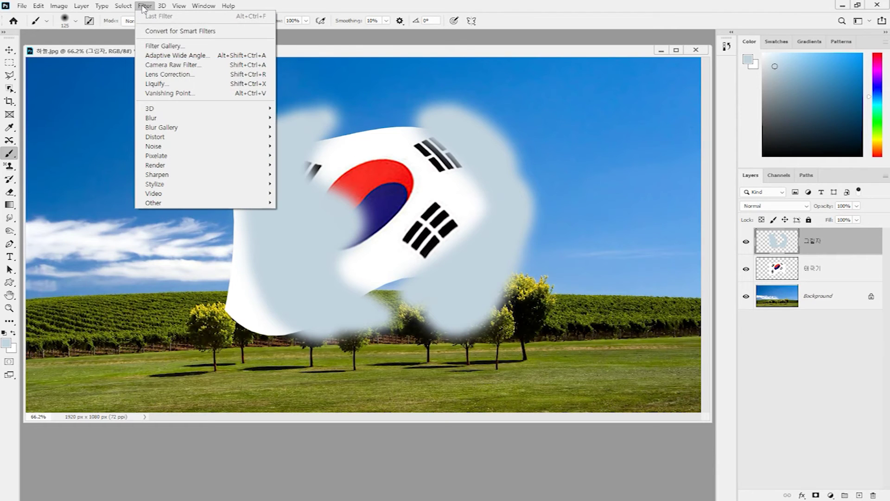
{"action": "mouse_move", "coordinate": [167, 120]}
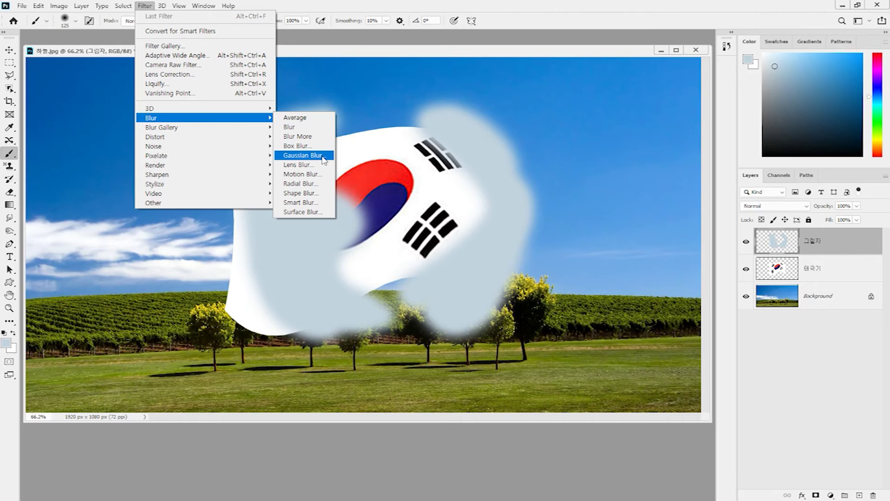
{"action": "left_click", "coordinate": [303, 155]}
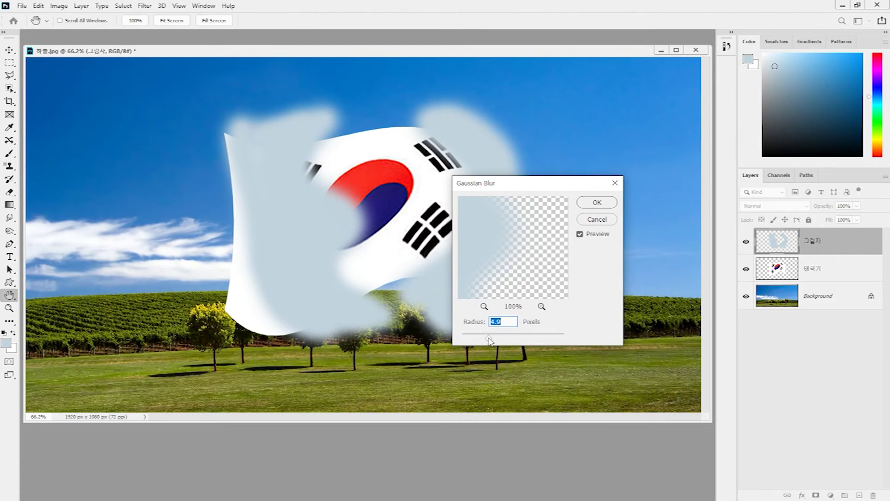
{"action": "left_click_drag", "start_coordinate": [489, 341], "coordinate": [509, 337]}
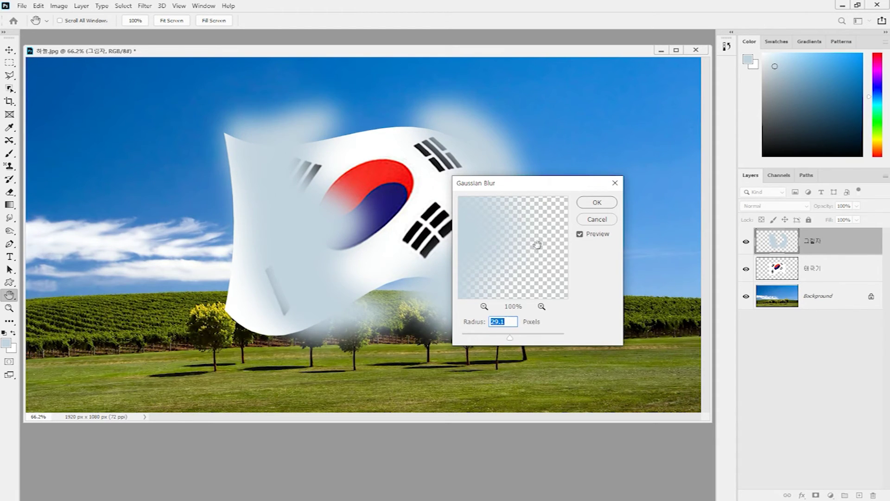
{"action": "left_click", "coordinate": [592, 205]}
{"action": "key", "text": "b"}
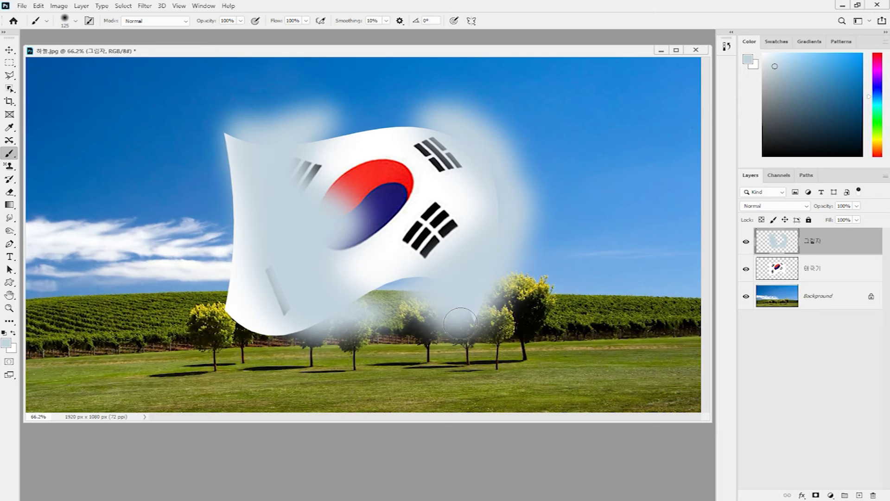
Clip the 그림자 layer to the flag layer below it and set its blend mode to Linear Burn.
{"action": "left_click", "coordinate": [826, 252], "text": "alt"}
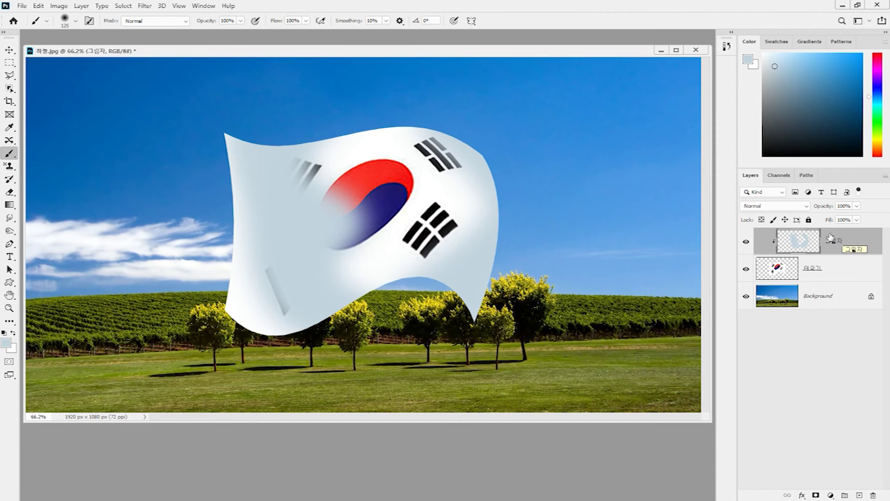
{"action": "left_click", "coordinate": [806, 207]}
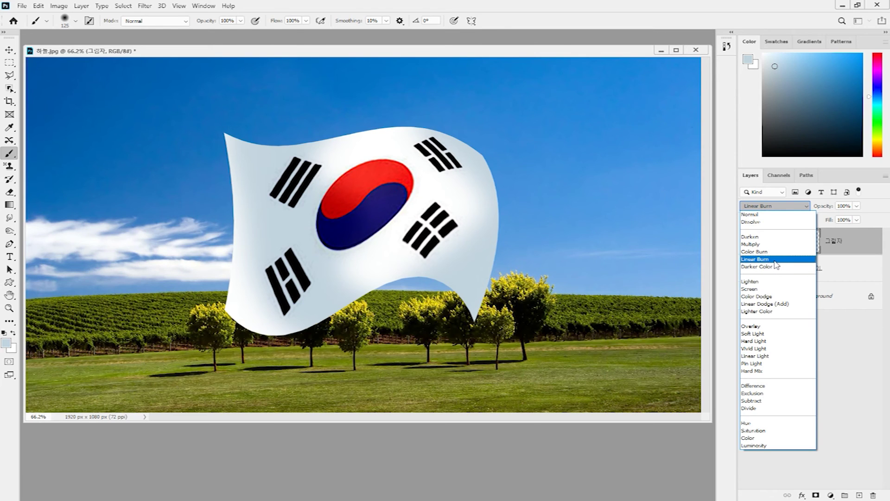
{"action": "left_click", "coordinate": [775, 262]}
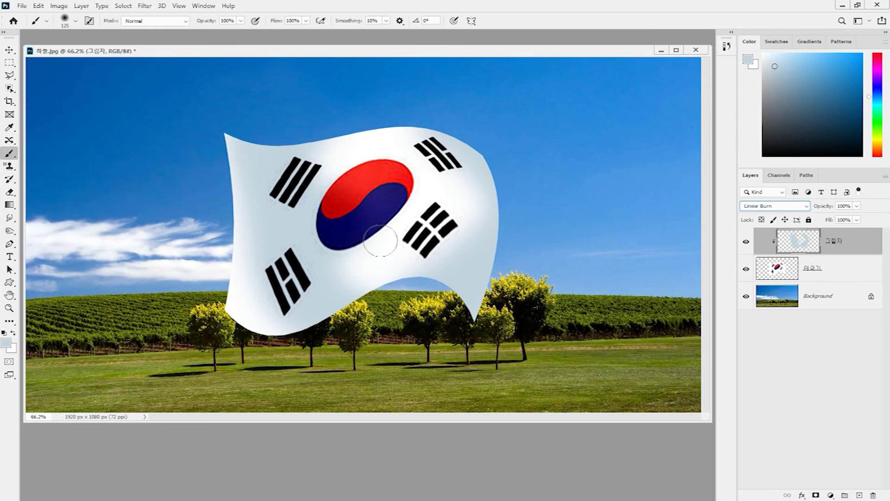
Darken the shadows on the 그림자 layer with a Hue/Saturation adjustment, setting Lightness to -18.
{"action": "left_click", "coordinate": [60, 6]}
{"action": "mouse_move", "coordinate": [65, 31]}
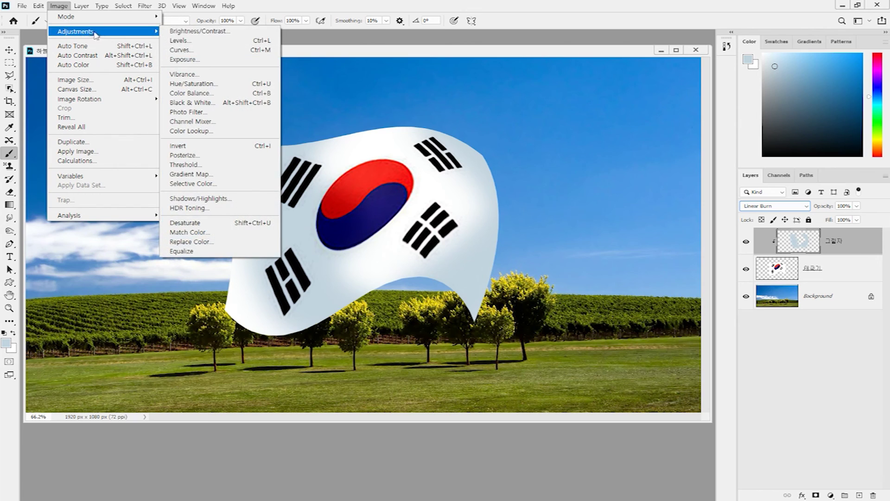
{"action": "left_click", "coordinate": [228, 86]}
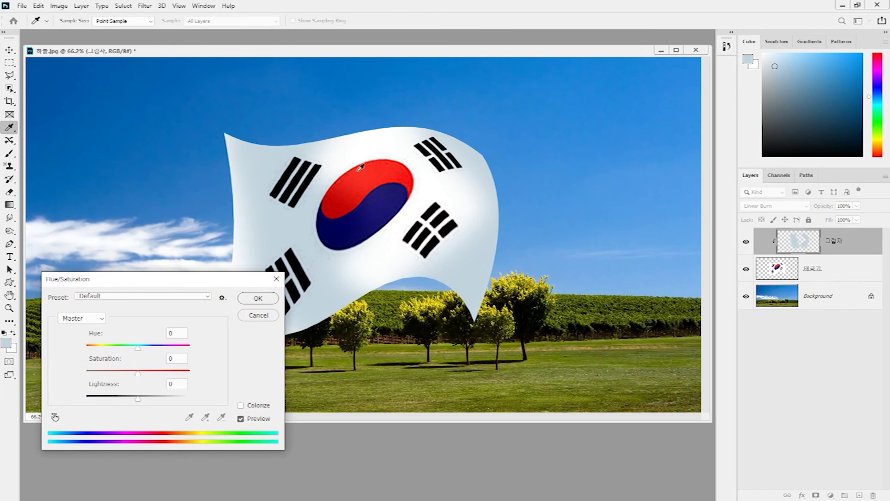
{"action": "left_click_drag", "start_coordinate": [194, 280], "coordinate": [682, 274]}
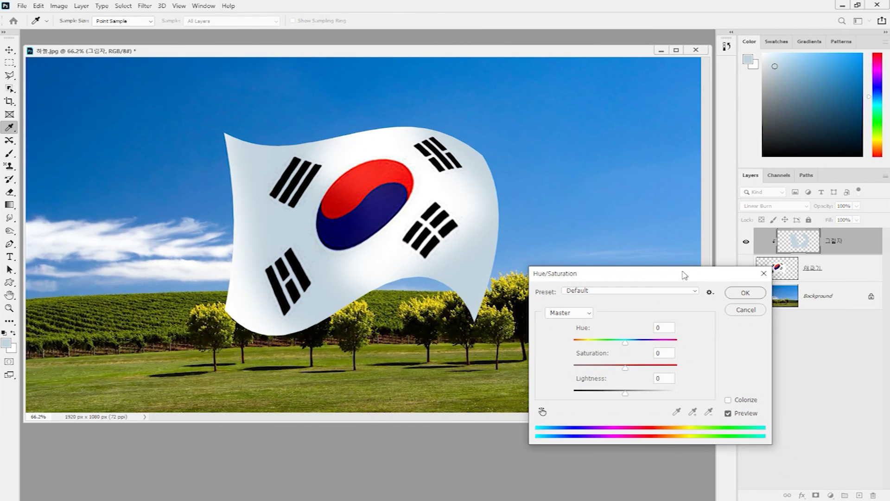
{"action": "mouse_move", "coordinate": [627, 397]}
{"action": "left_mouse_down"}
{"action": "mouse_move", "coordinate": [612, 399]}
{"action": "mouse_move", "coordinate": [617, 393]}
{"action": "left_mouse_up"}
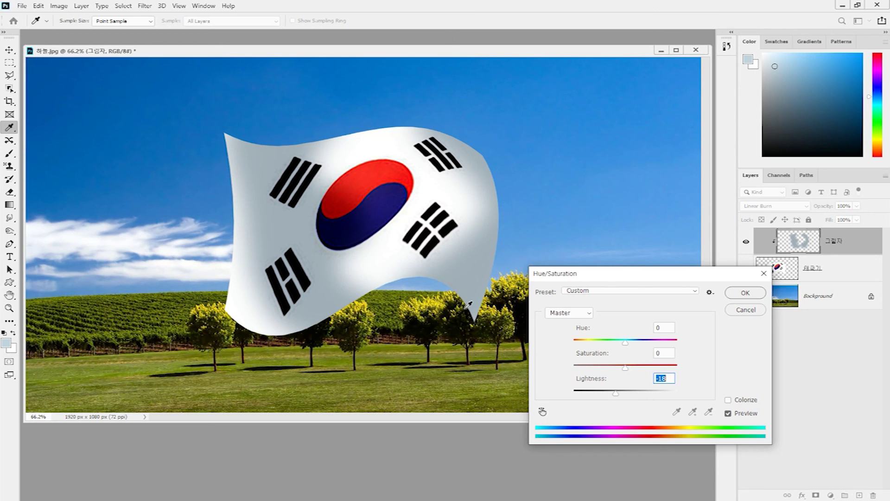
{"action": "left_click", "coordinate": [745, 292]}
{"action": "key", "text": "b"}
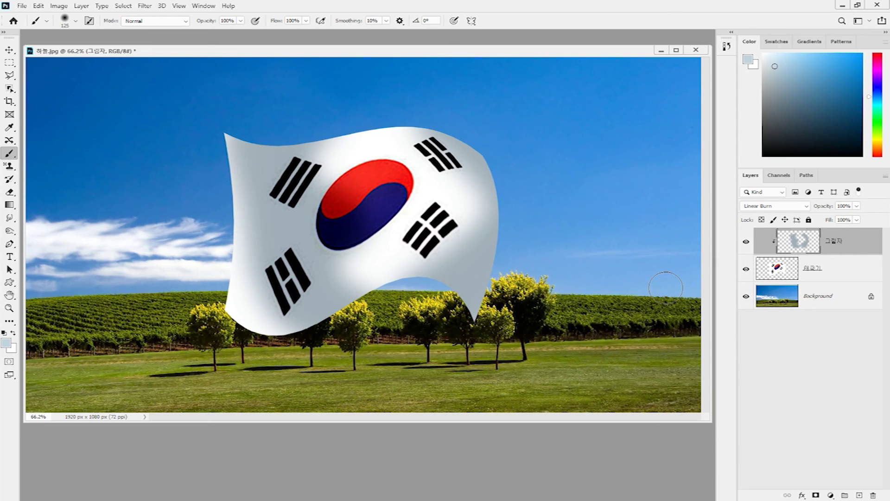